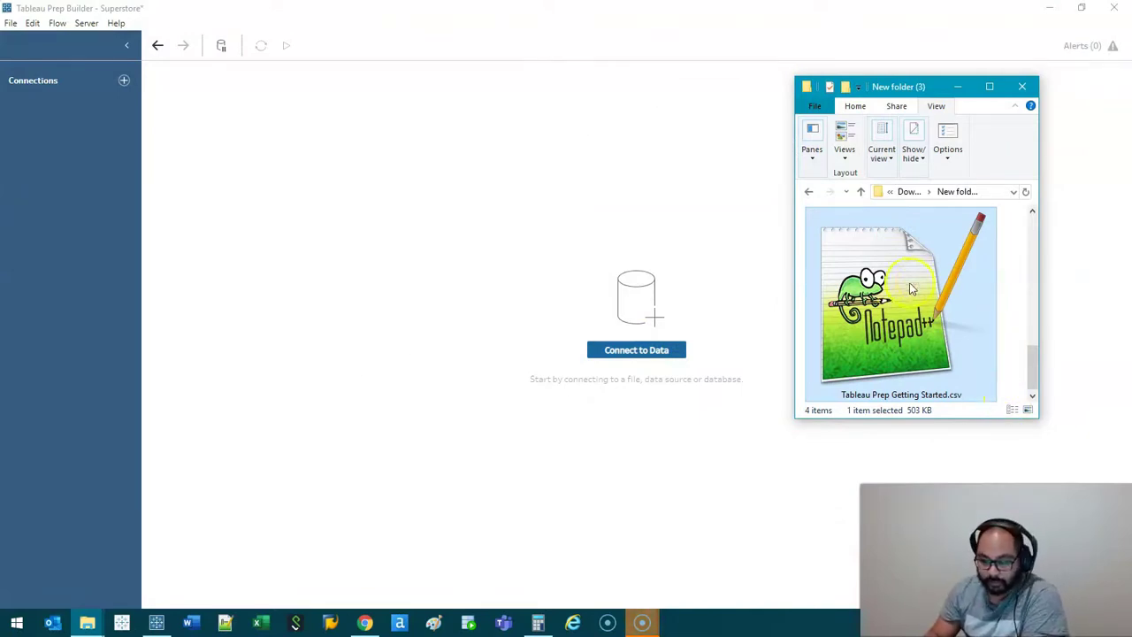
Connect Tableau Prep Getting Started.csv as the flow's input, listing all 24 fields
drag(912, 288, 250, 232)
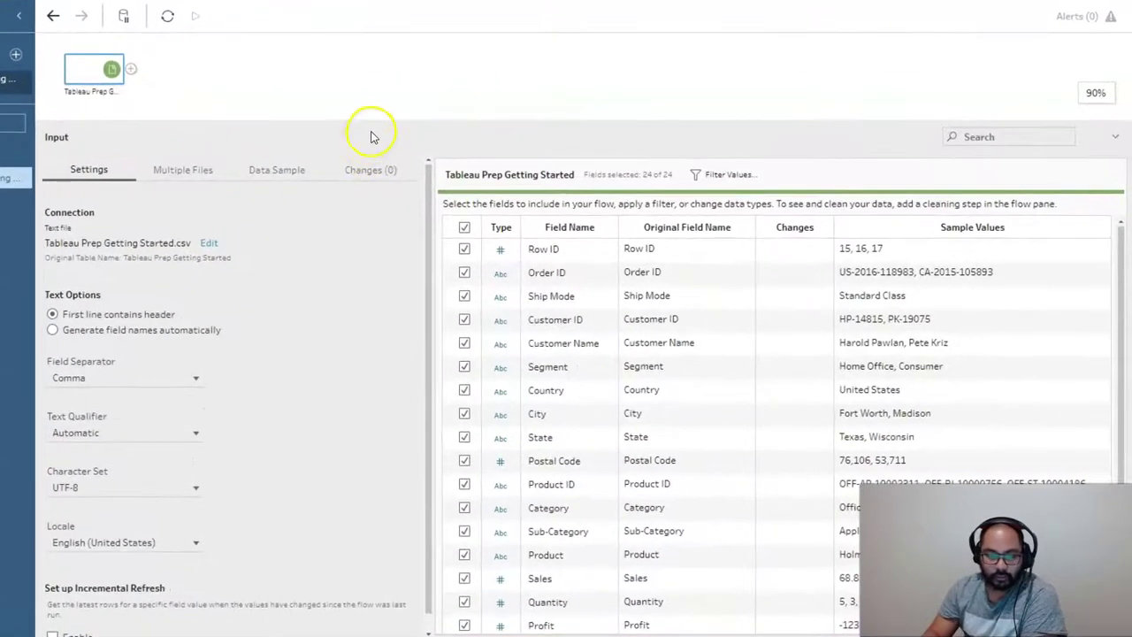
drag(375, 122, 379, 141)
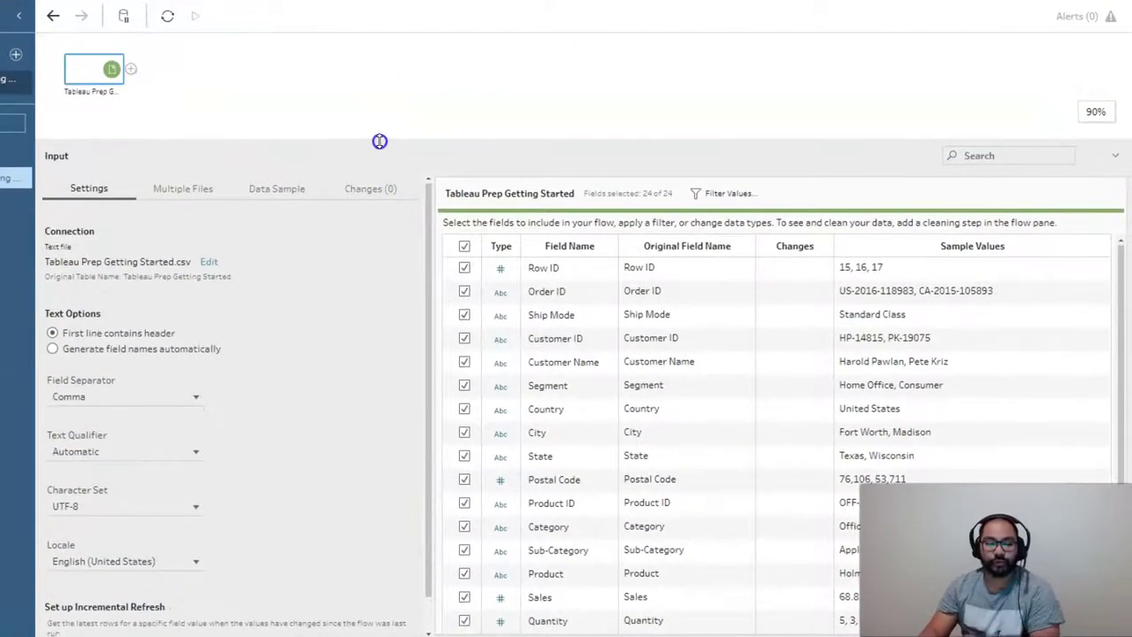
Exclude all input fields except Category, Sub-Category and Profit, leaving 3 of 24
click(465, 247)
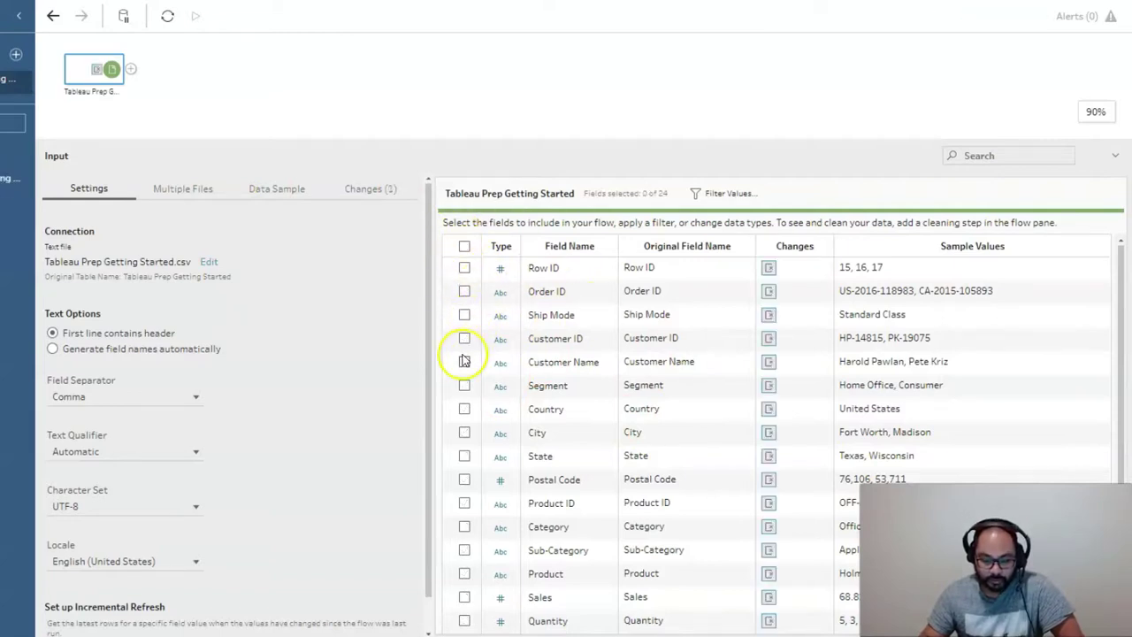
scroll(571, 508, down, 5)
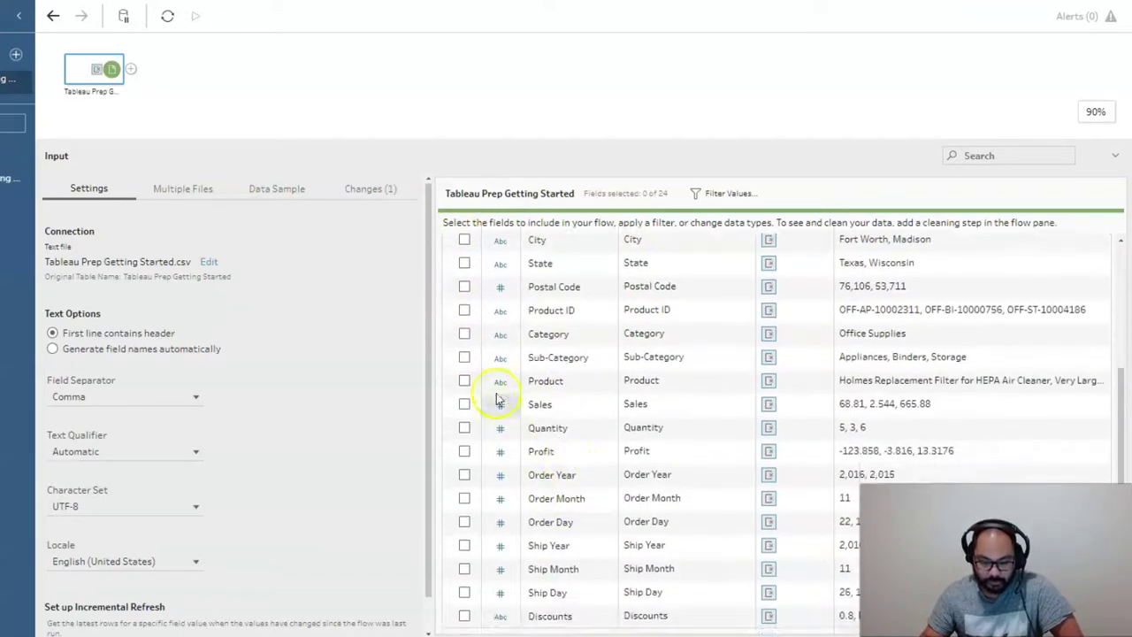
click(464, 334)
click(463, 357)
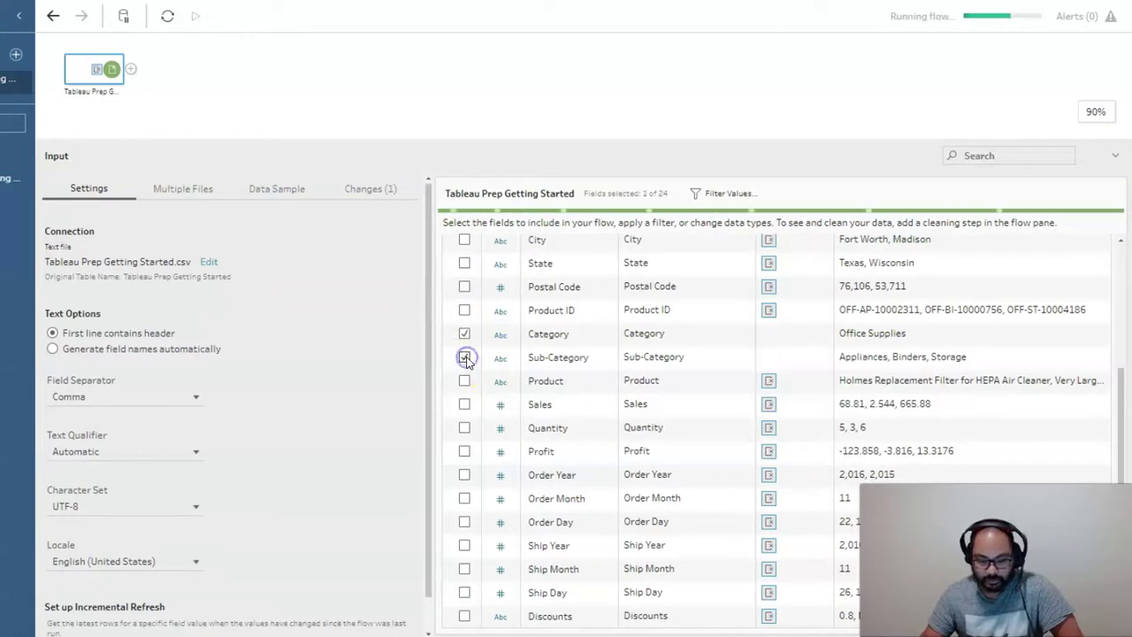
click(464, 452)
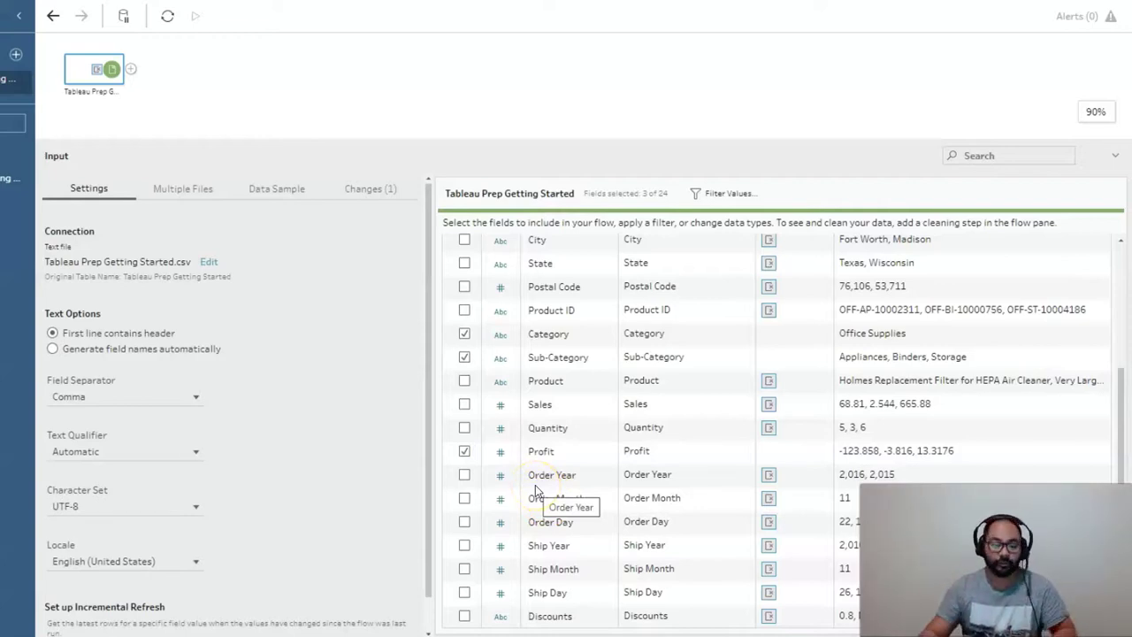
Add a Clean 1 step after the input to profile Category, Sub-Category and Profit
click(130, 71)
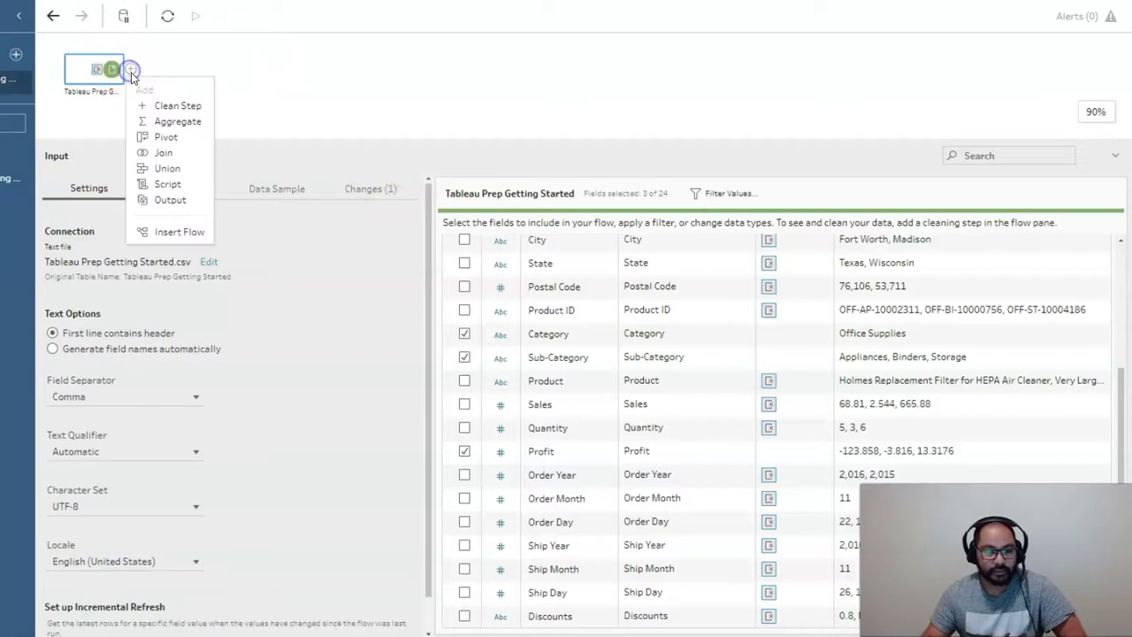
click(179, 106)
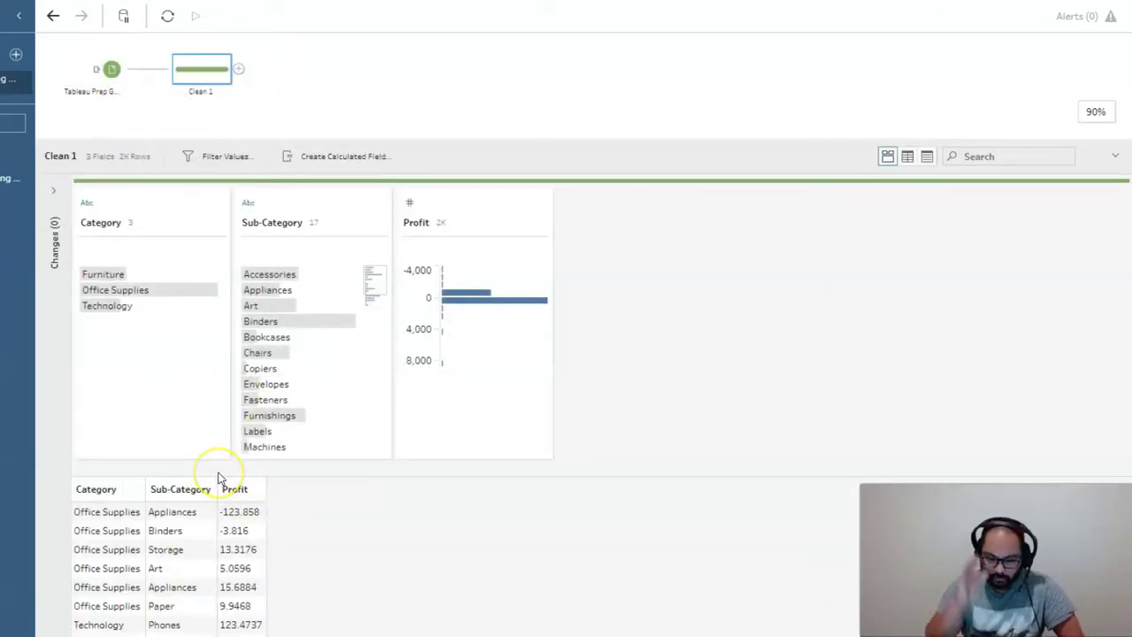
scroll(198, 526, down, 3)
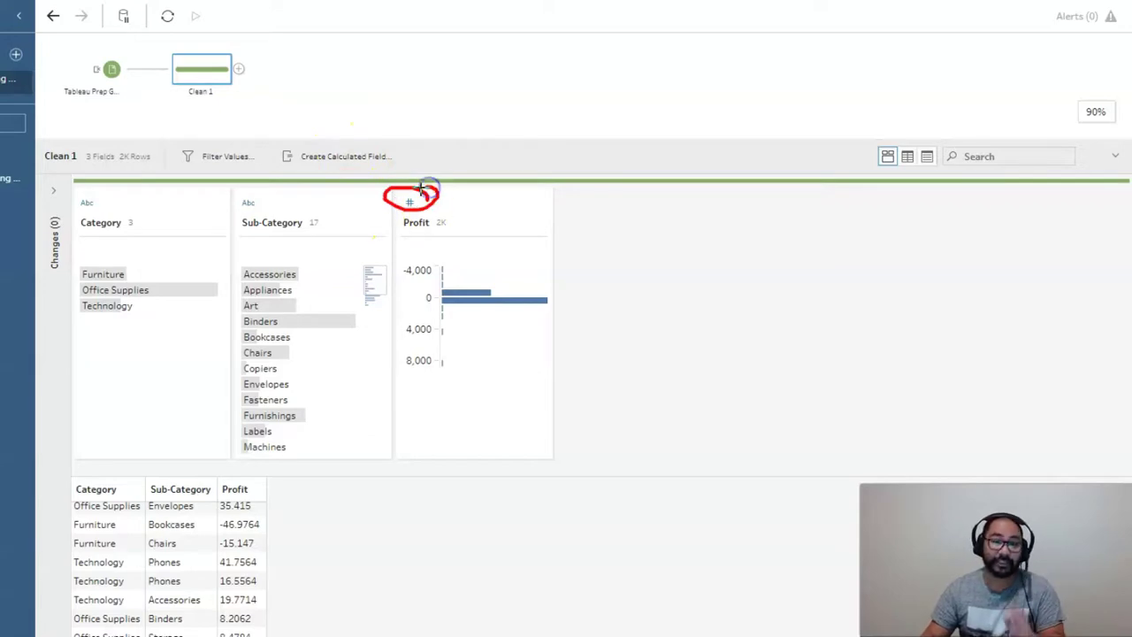
click(238, 69)
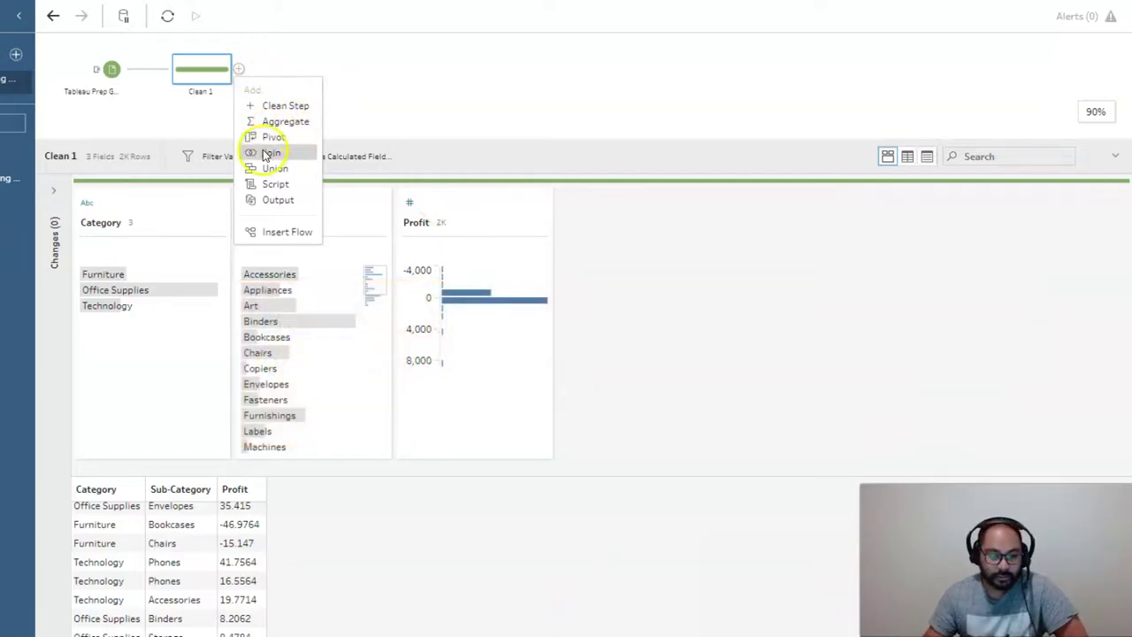
Add a Pivot 1 step after Clean 1 and set its direction to Rows to Columns
click(276, 140)
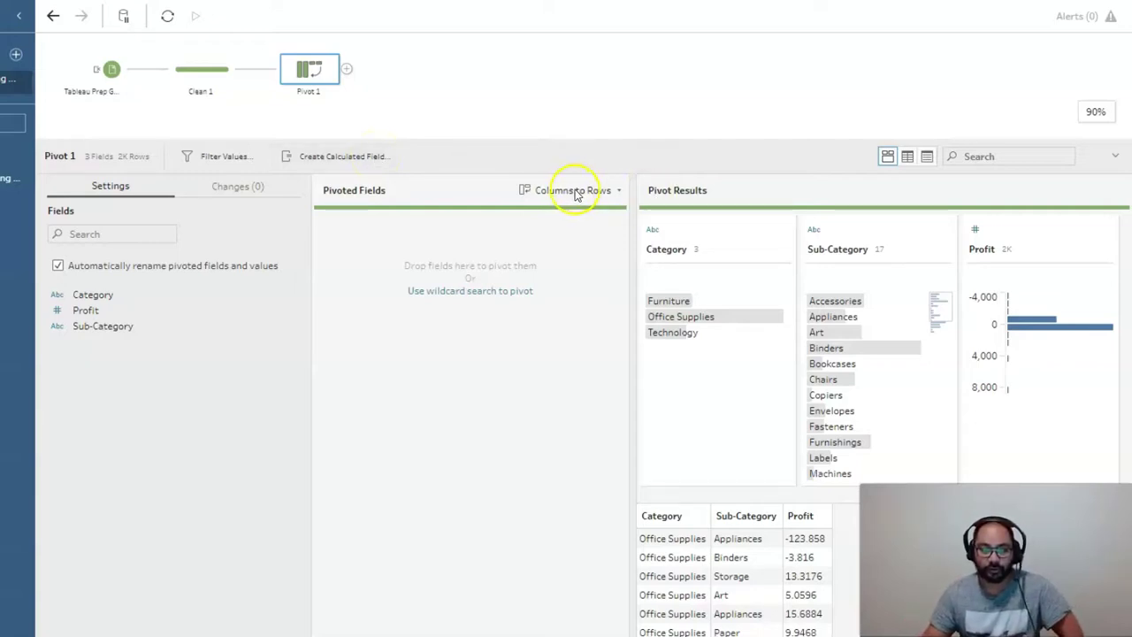
click(618, 191)
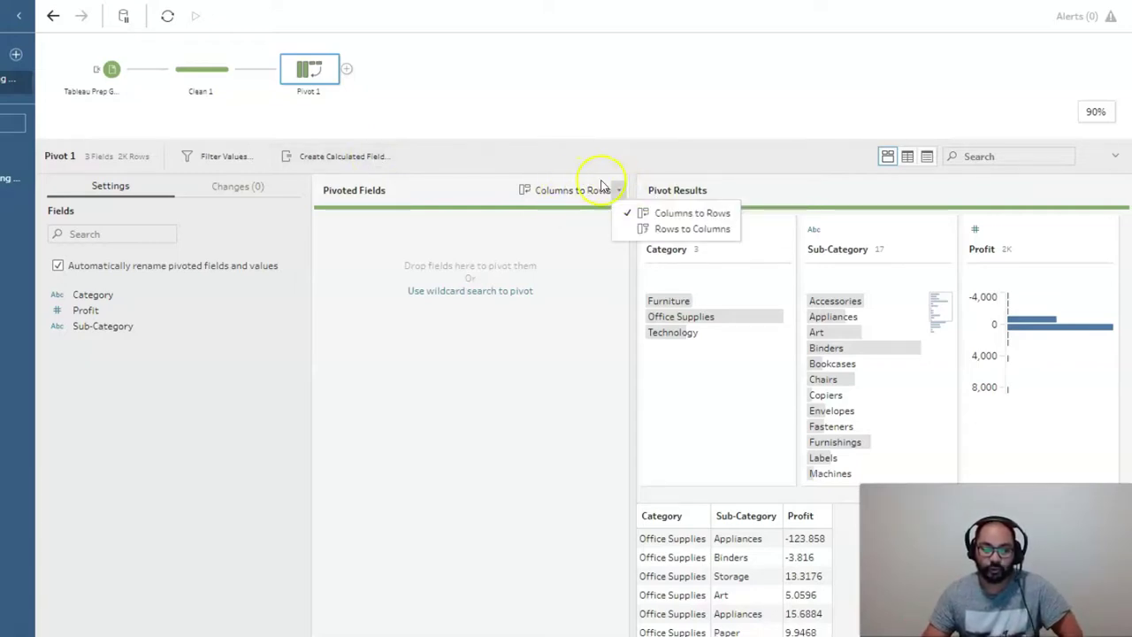
click(606, 168)
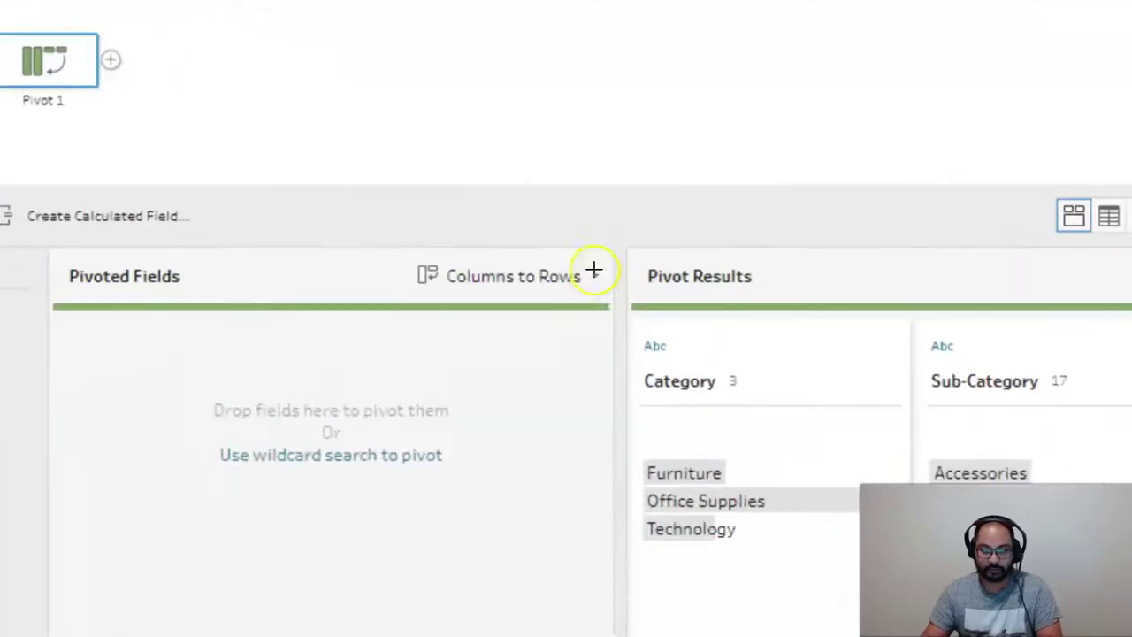
mouse_move(668, 251)
mouse_down()
mouse_move(357, 275)
mouse_move(599, 216)
mouse_up()
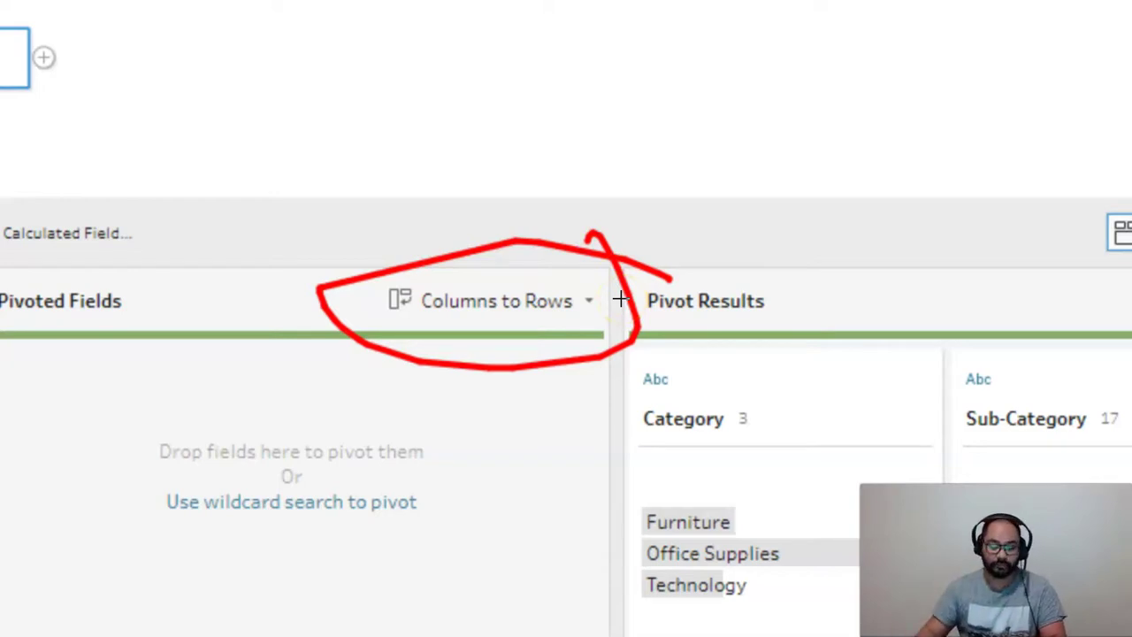
click(588, 301)
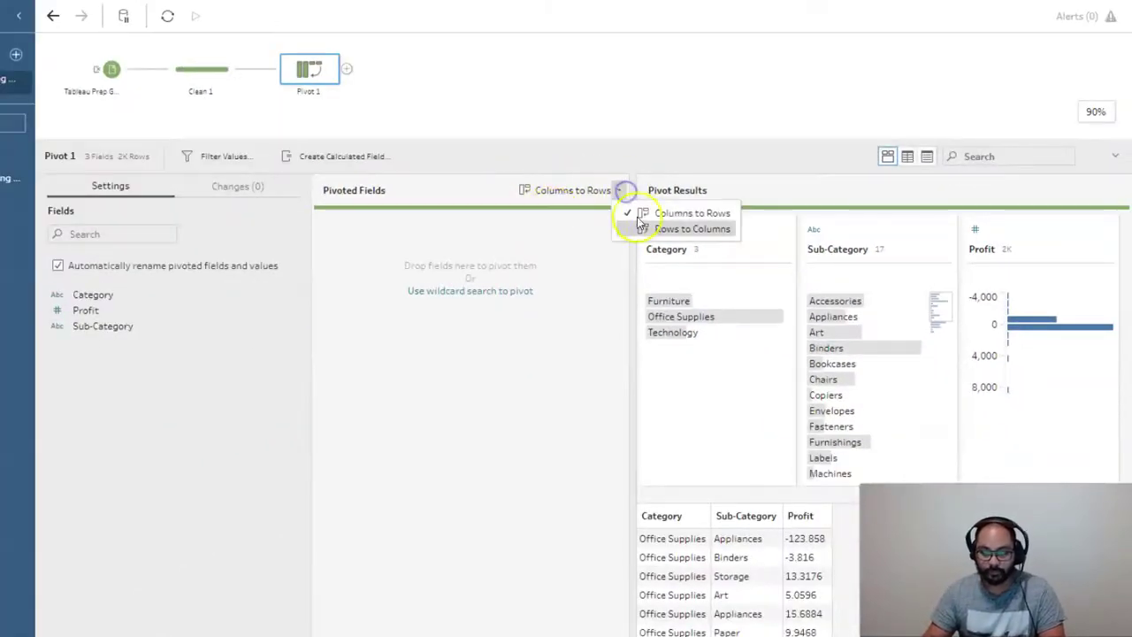
click(665, 230)
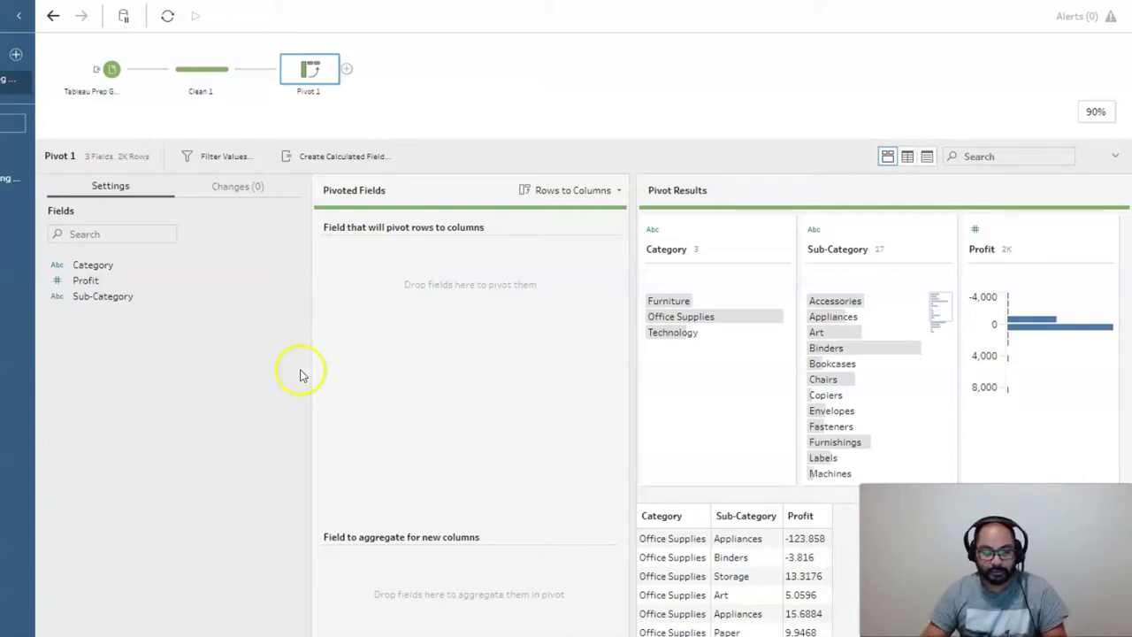
Pivot Category values into columns and aggregate Profit as Average instead of Sum
drag(92, 271, 466, 313)
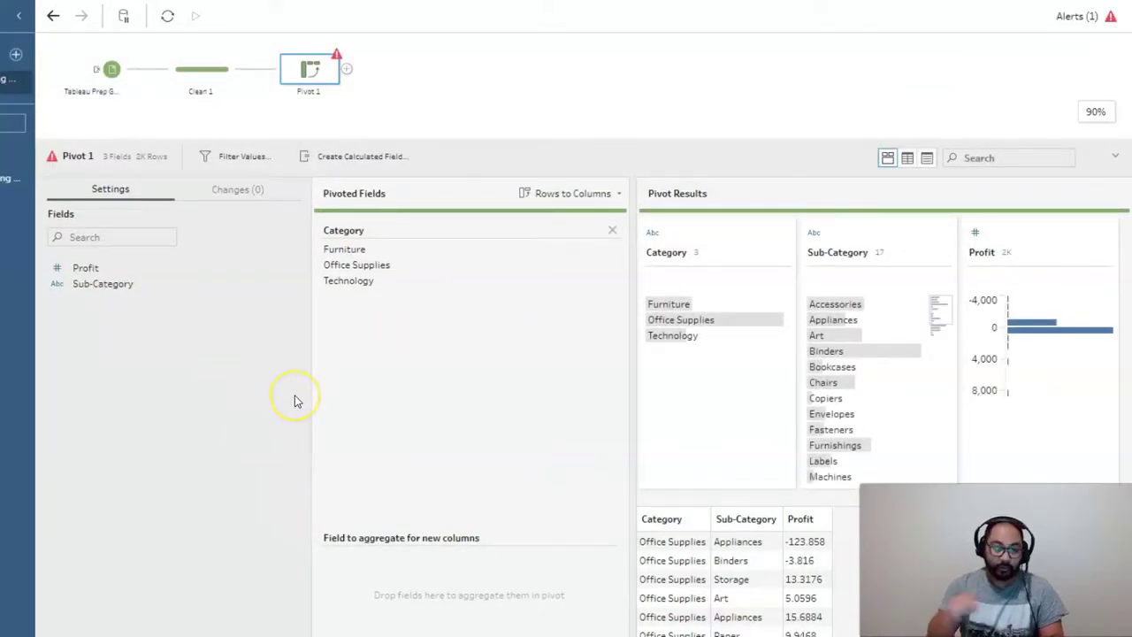
drag(85, 277, 399, 594)
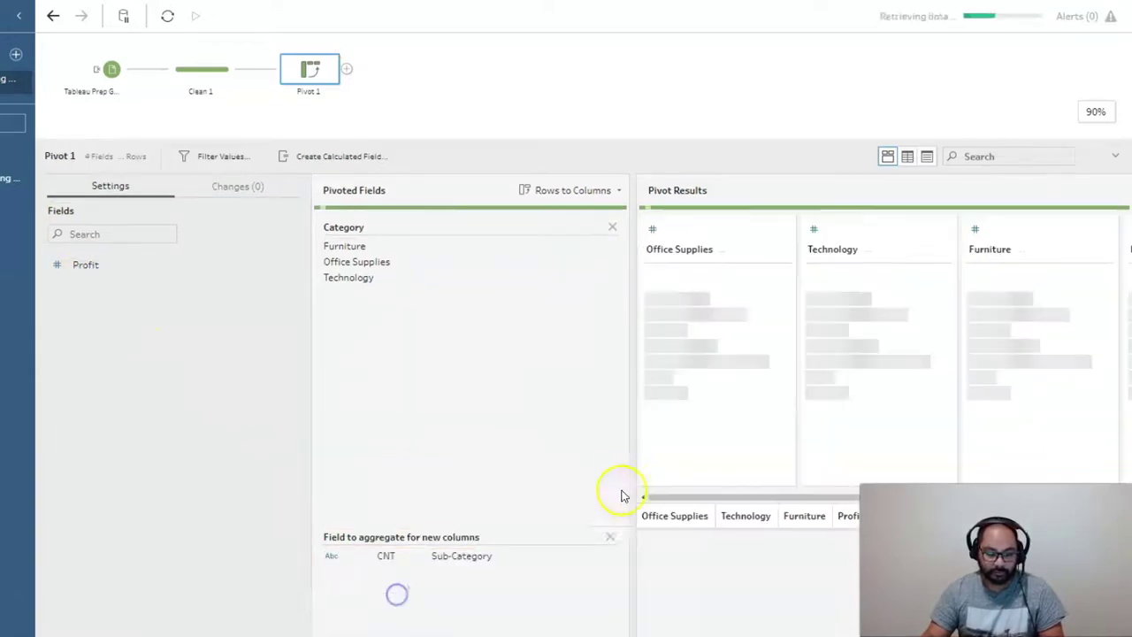
click(53, 15)
drag(86, 270, 473, 580)
click(385, 556)
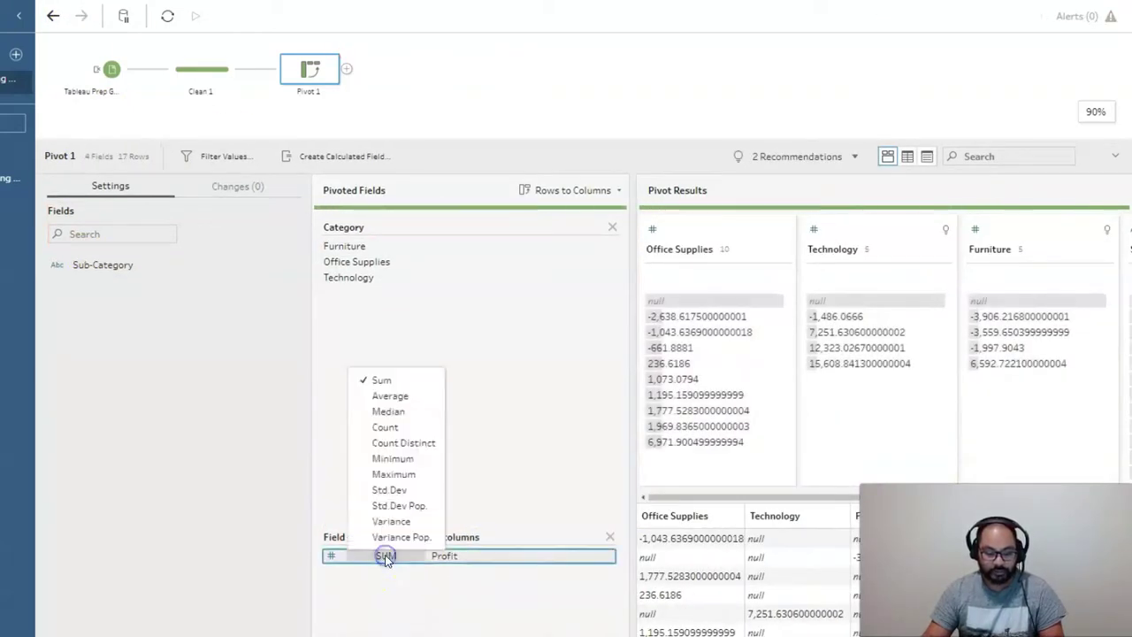
click(390, 397)
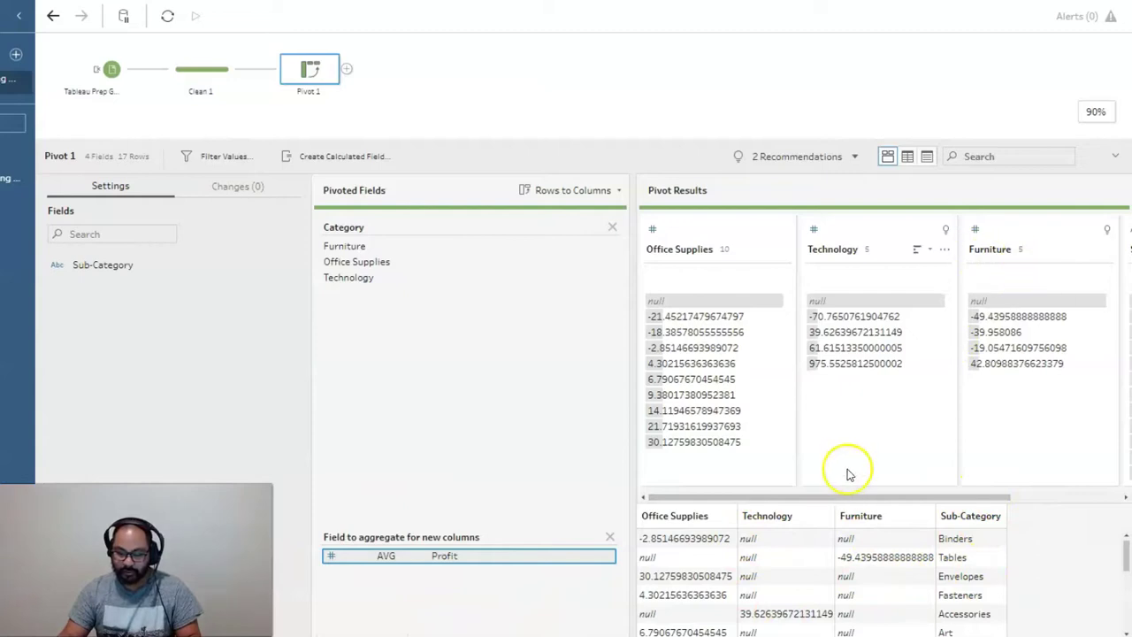
Move the Sub-Category column to the front of the pivot results
drag(823, 497, 924, 492)
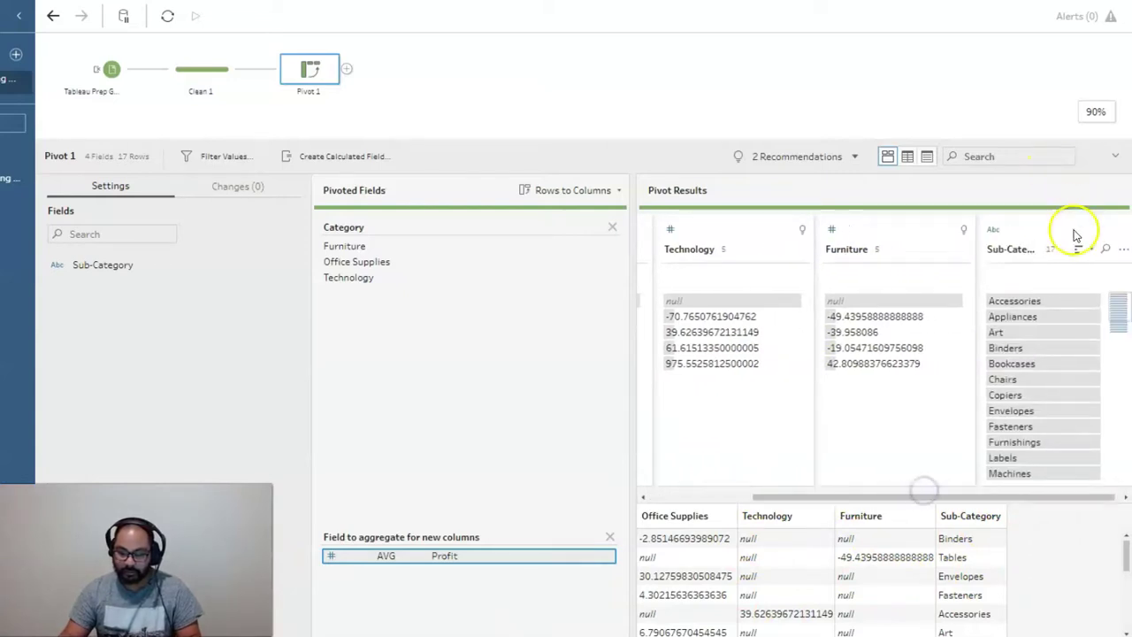
drag(1073, 241, 646, 265)
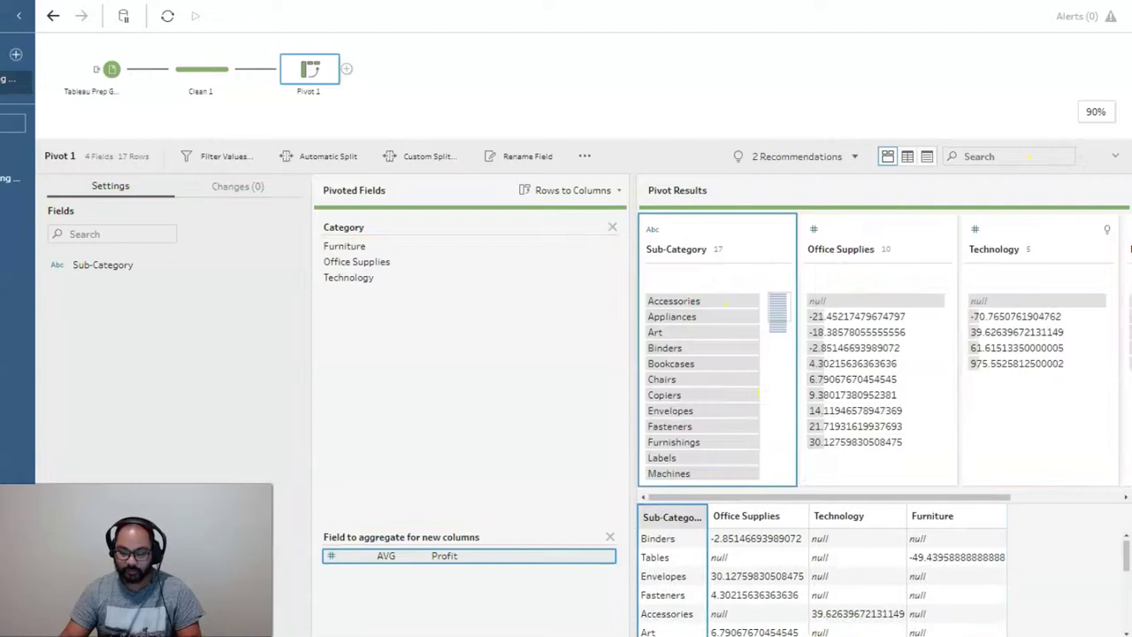
click(665, 538)
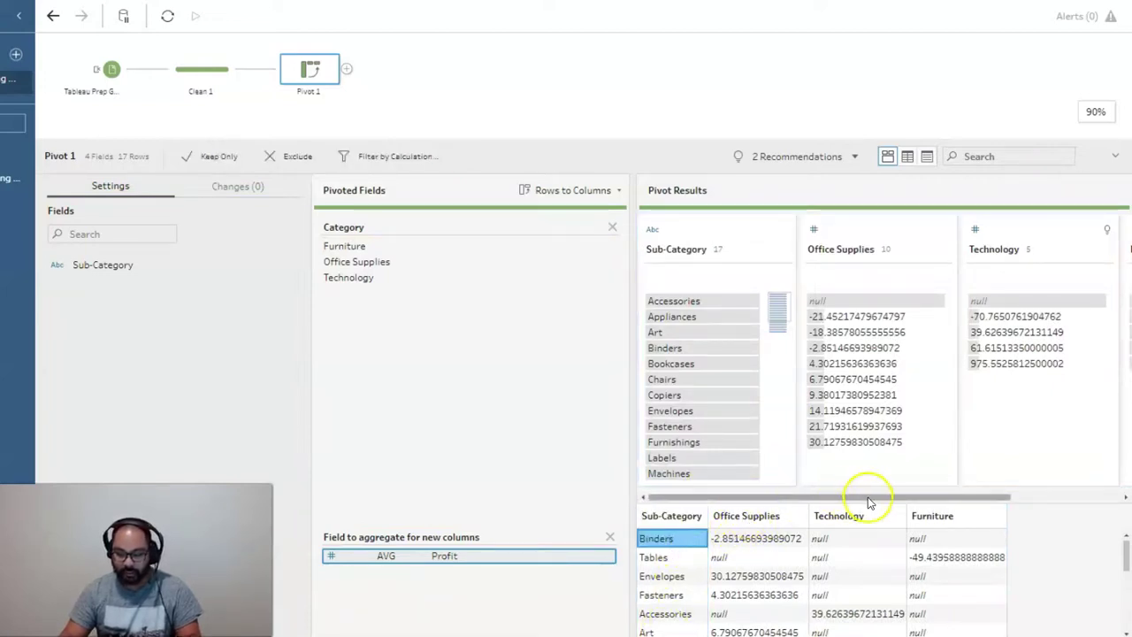
Add a Clean 2 step after Pivot 1, profiling Sub-Category, Office Supplies, Technology and Furniture
click(347, 68)
click(387, 104)
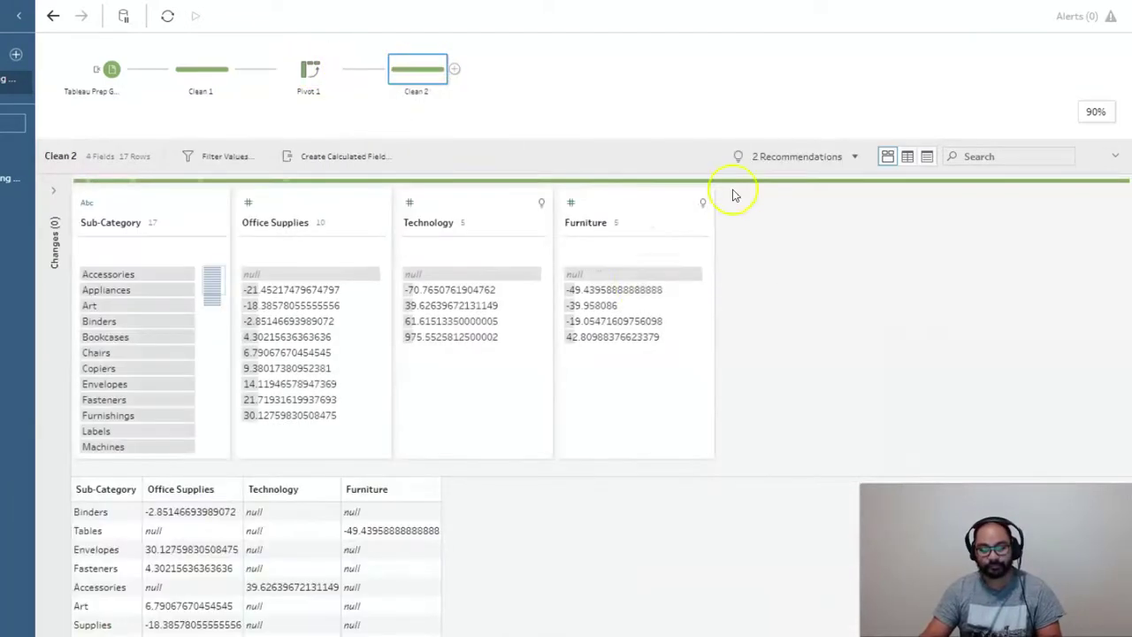
drag(578, 143, 578, 63)
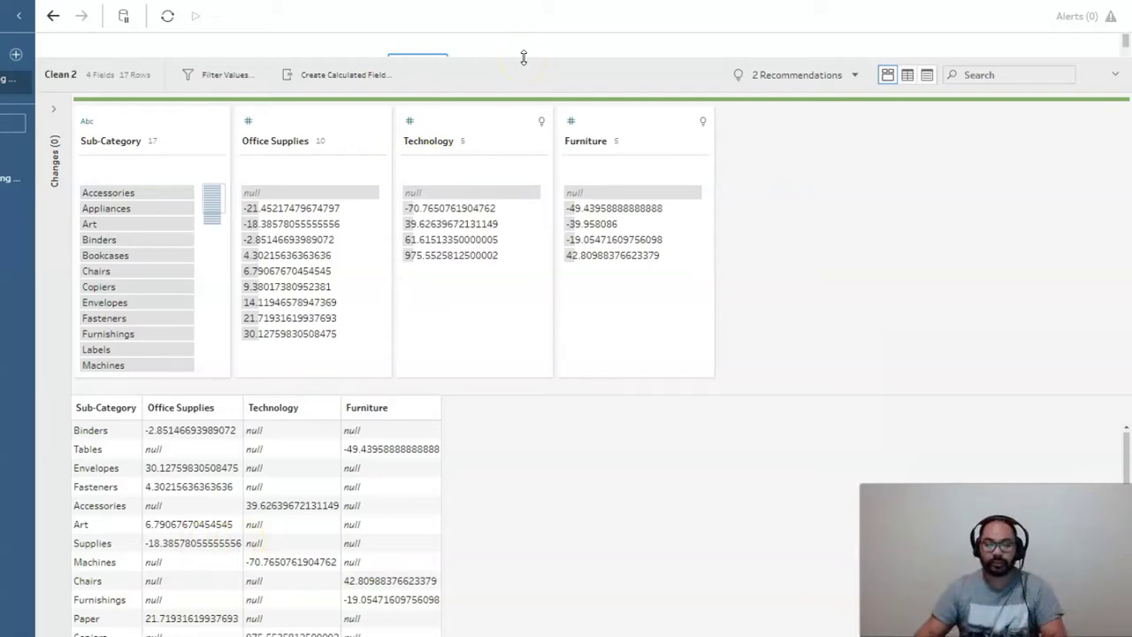
drag(523, 58, 519, 167)
In Pivot 1, replace Category with Sub-Category as the pivoted field, giving Art, Copiers, Bookcases columns
click(302, 71)
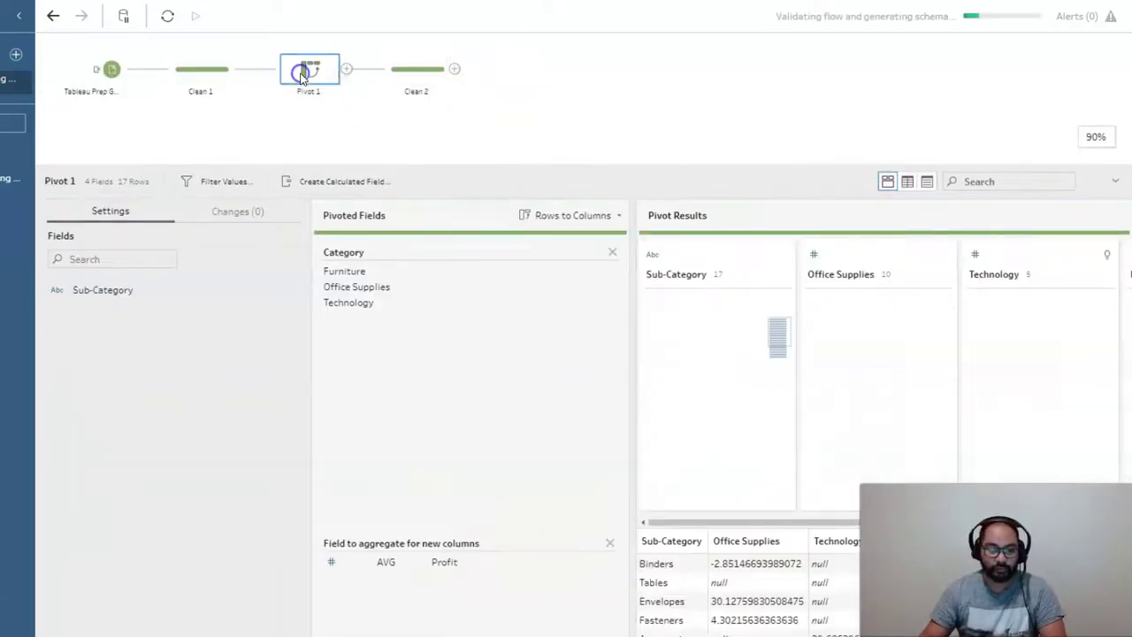
click(612, 255)
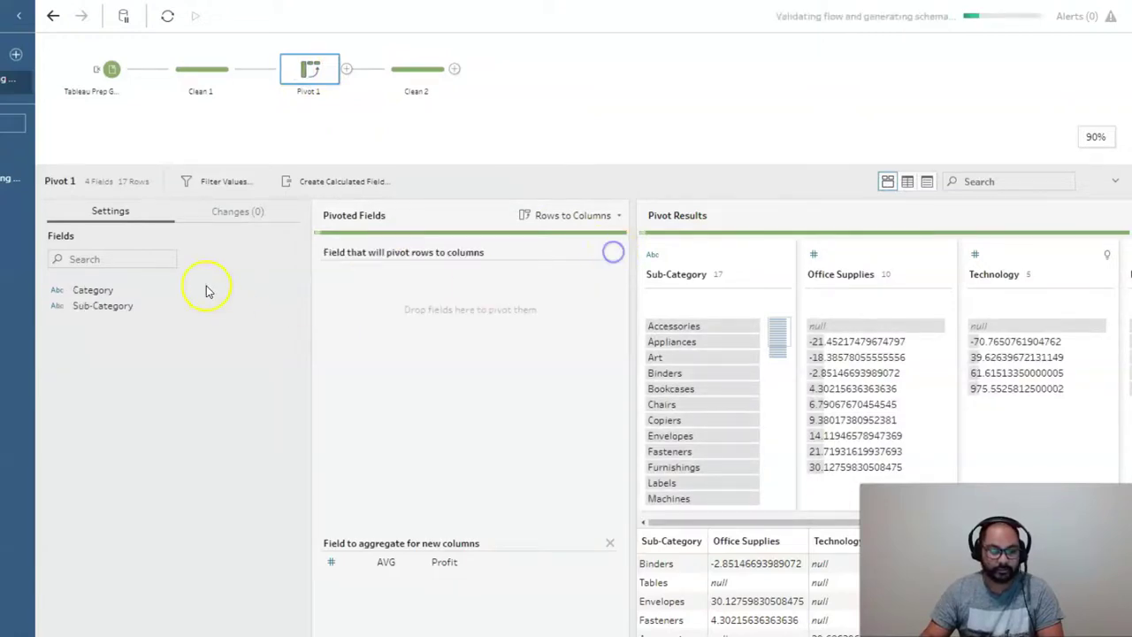
drag(100, 309, 412, 307)
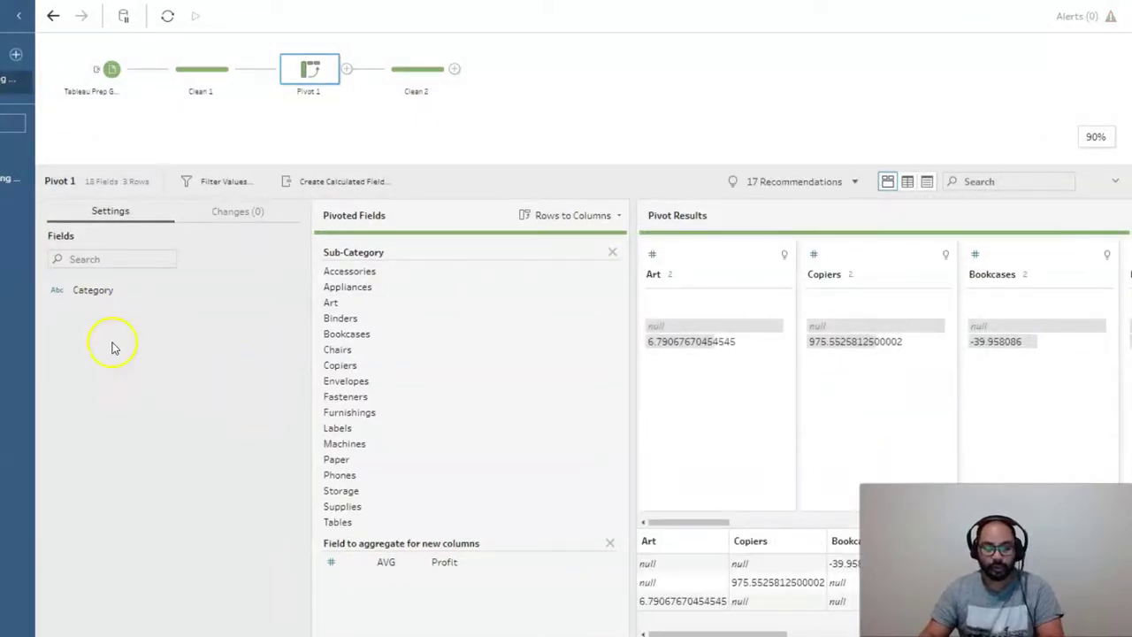
mouse_move(185, 283)
mouse_down()
mouse_move(54, 276)
mouse_move(72, 425)
mouse_move(284, 308)
mouse_move(231, 271)
mouse_up()
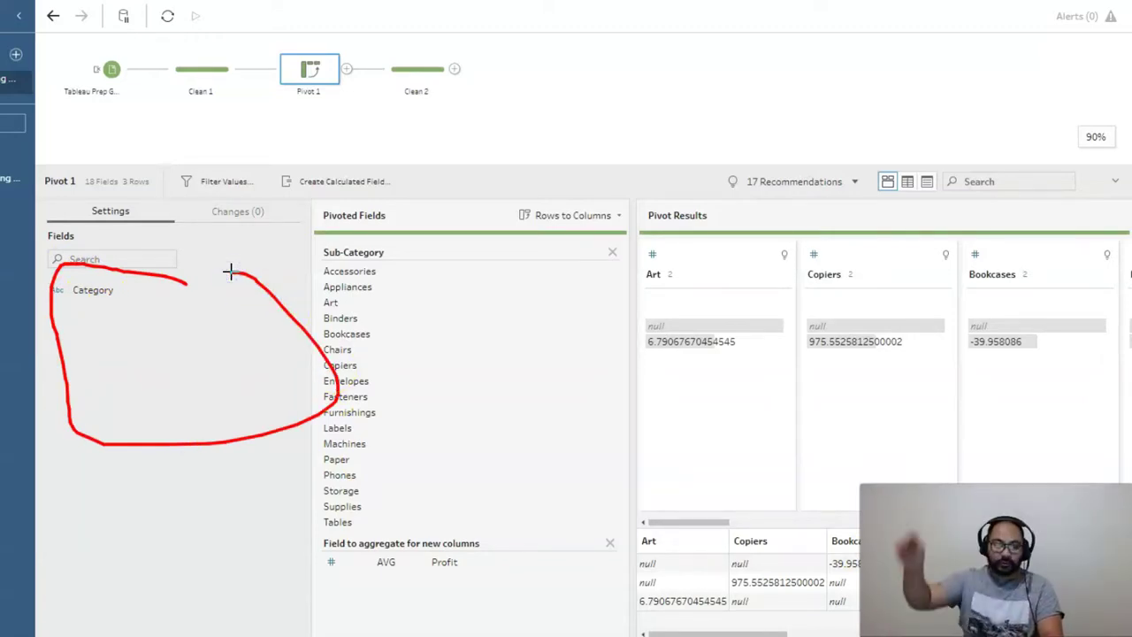
mouse_move(569, 310)
mouse_down()
mouse_move(426, 303)
mouse_move(555, 416)
mouse_move(500, 274)
mouse_up()
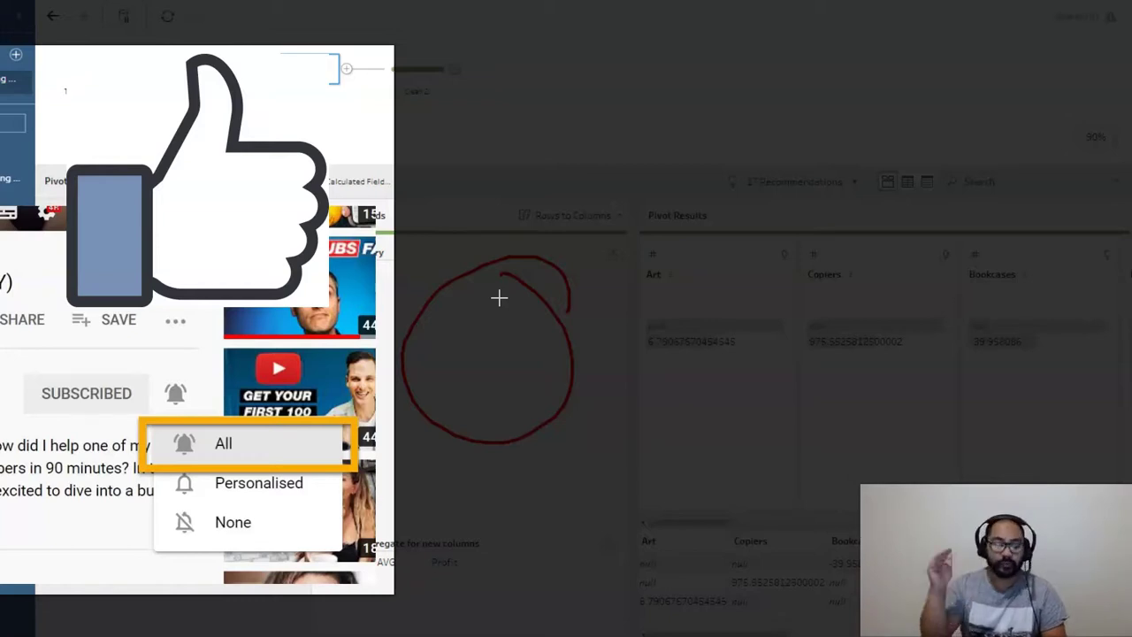
key(Escape)
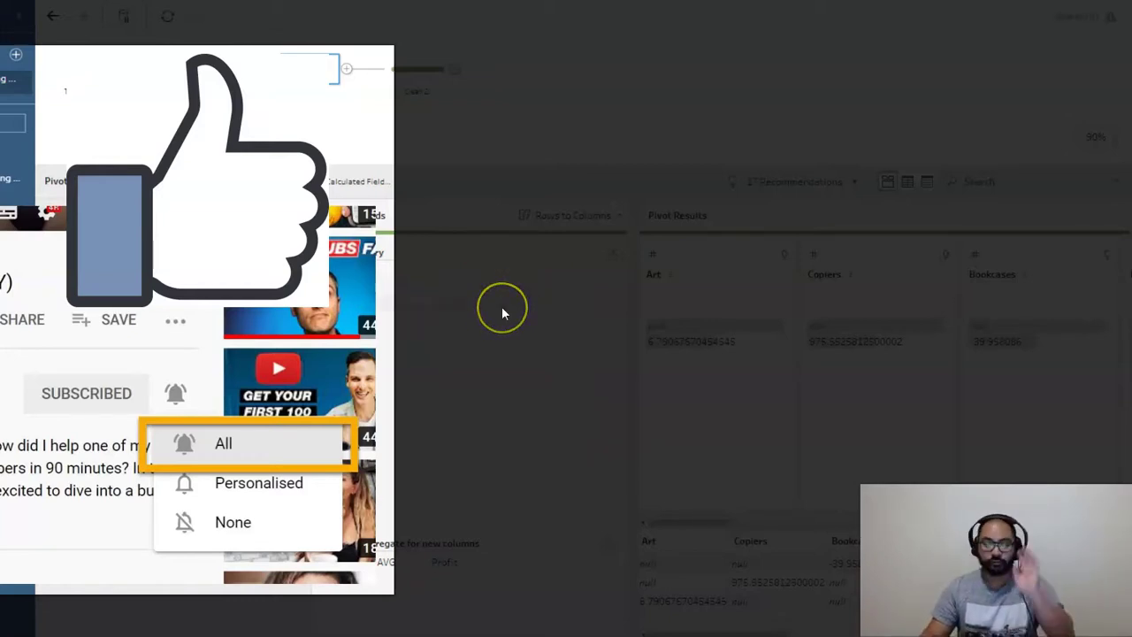